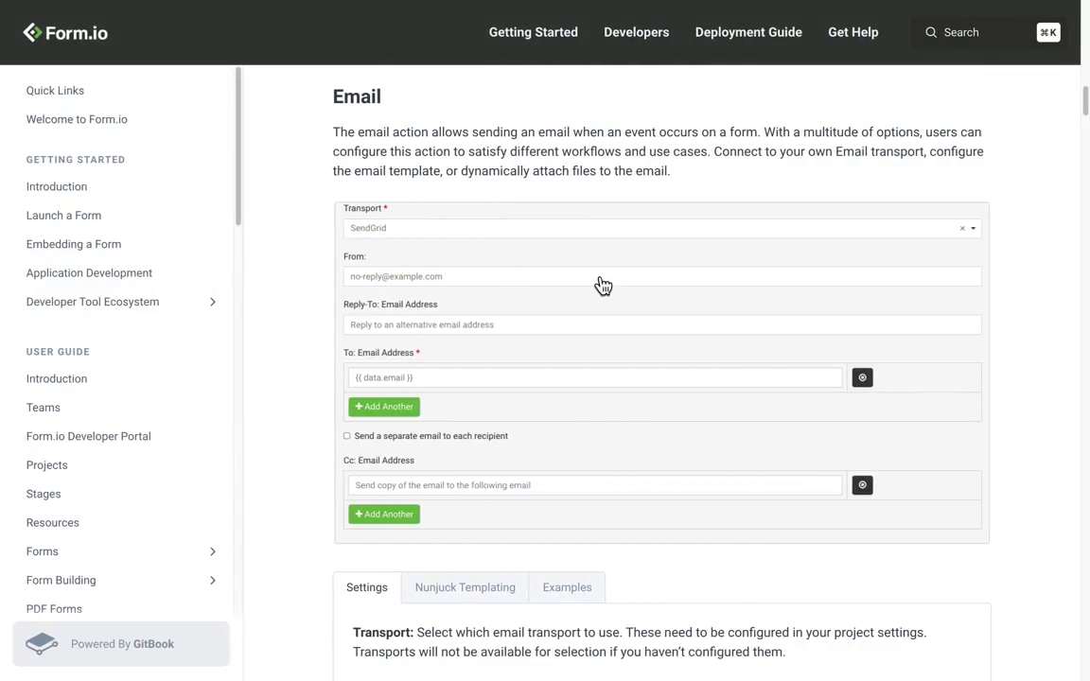
Scroll through the Email action documentation page
scroll(602, 285, down, 3)
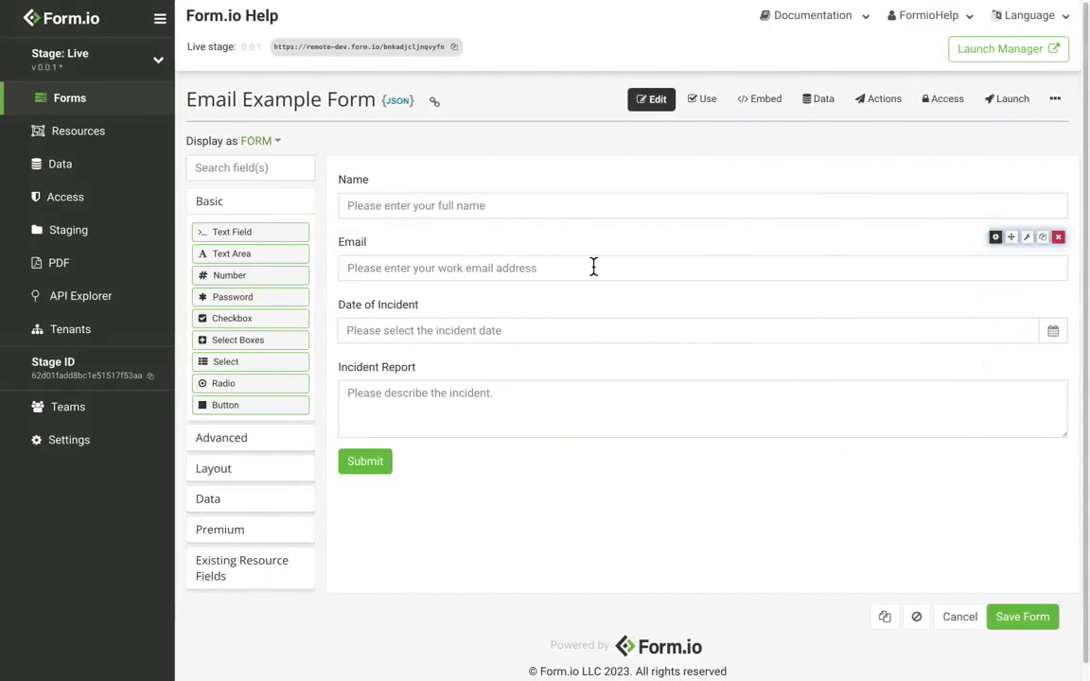
Add an Email action to the Email Example Form from the Actions tab
click(879, 106)
click(288, 310)
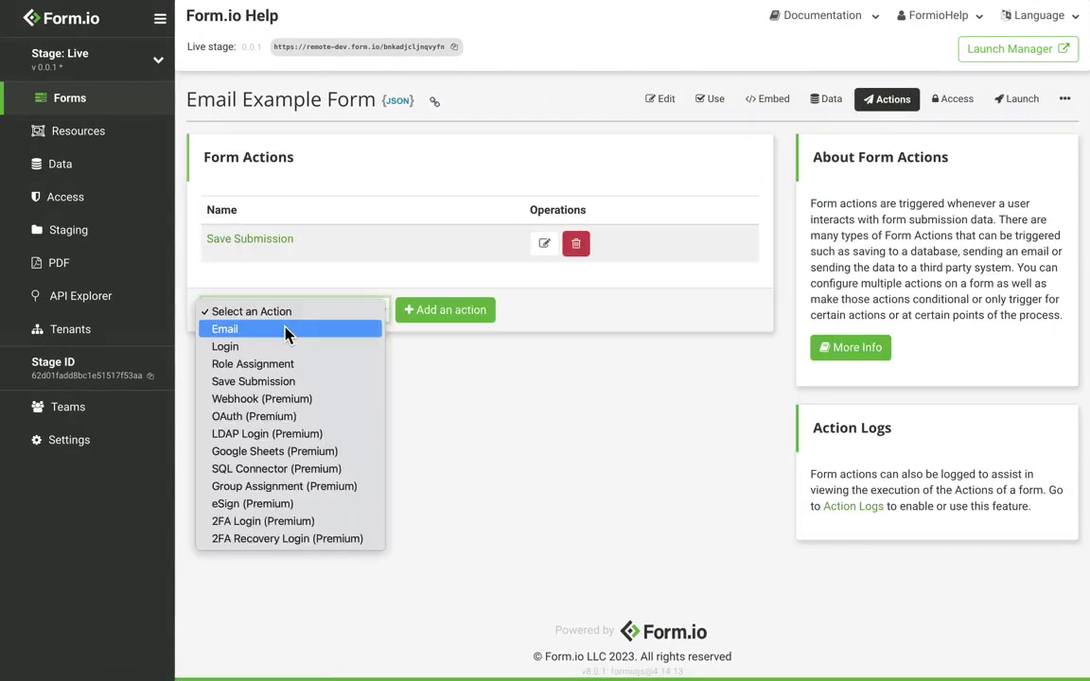
click(288, 329)
click(426, 310)
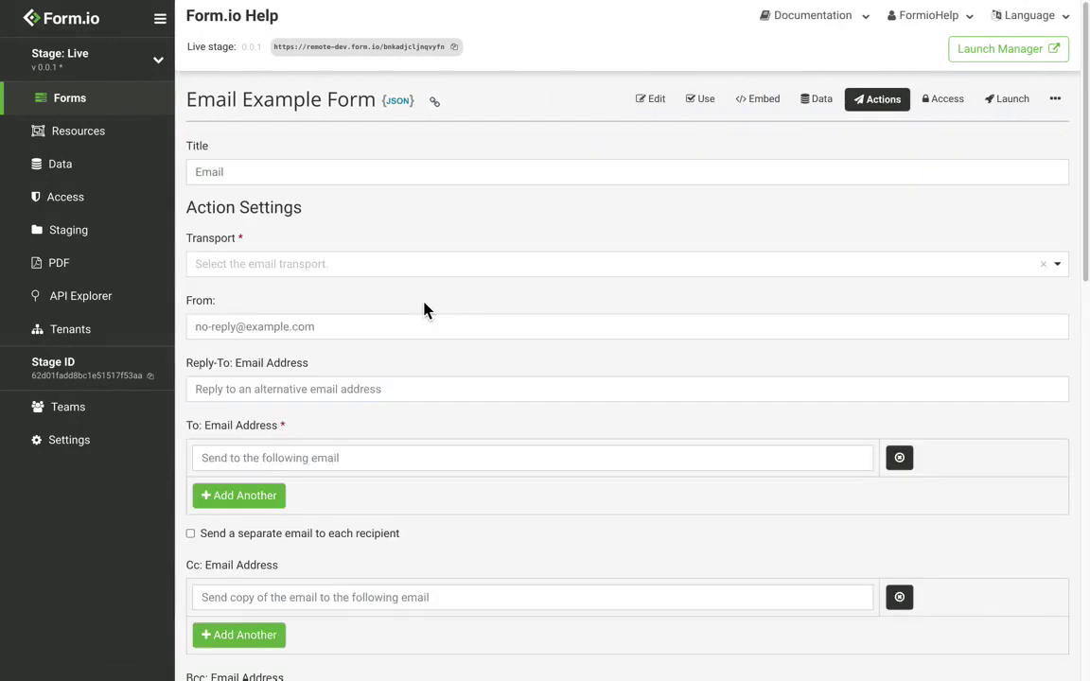
Choose SendGrid as the Email action's transport
scroll(424, 309, down, 1)
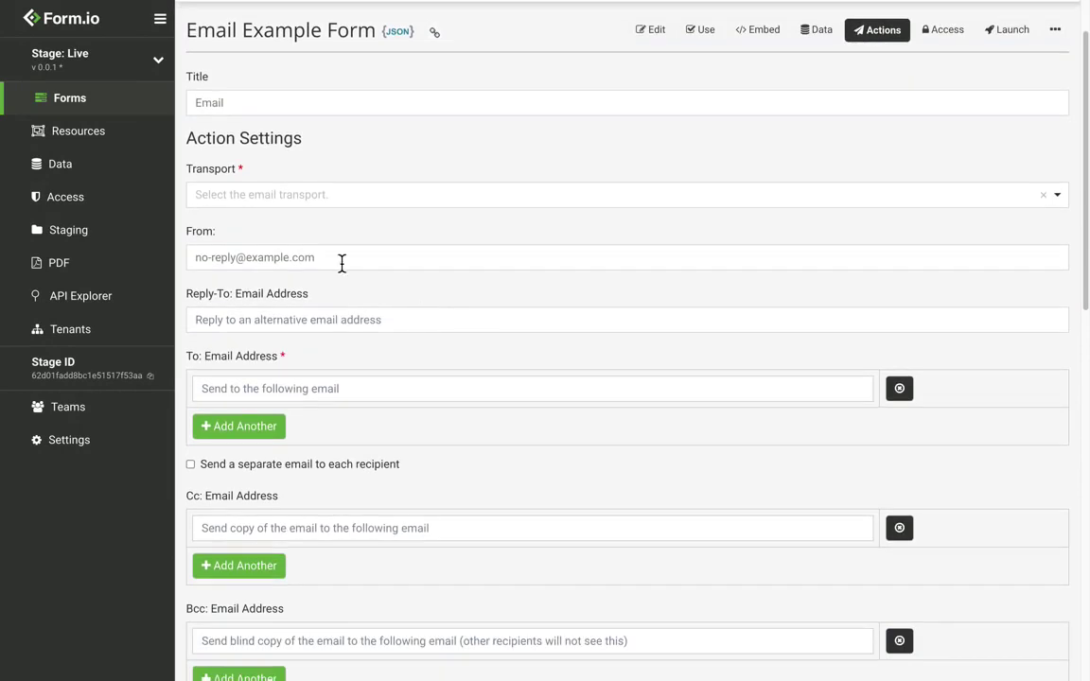
click(292, 208)
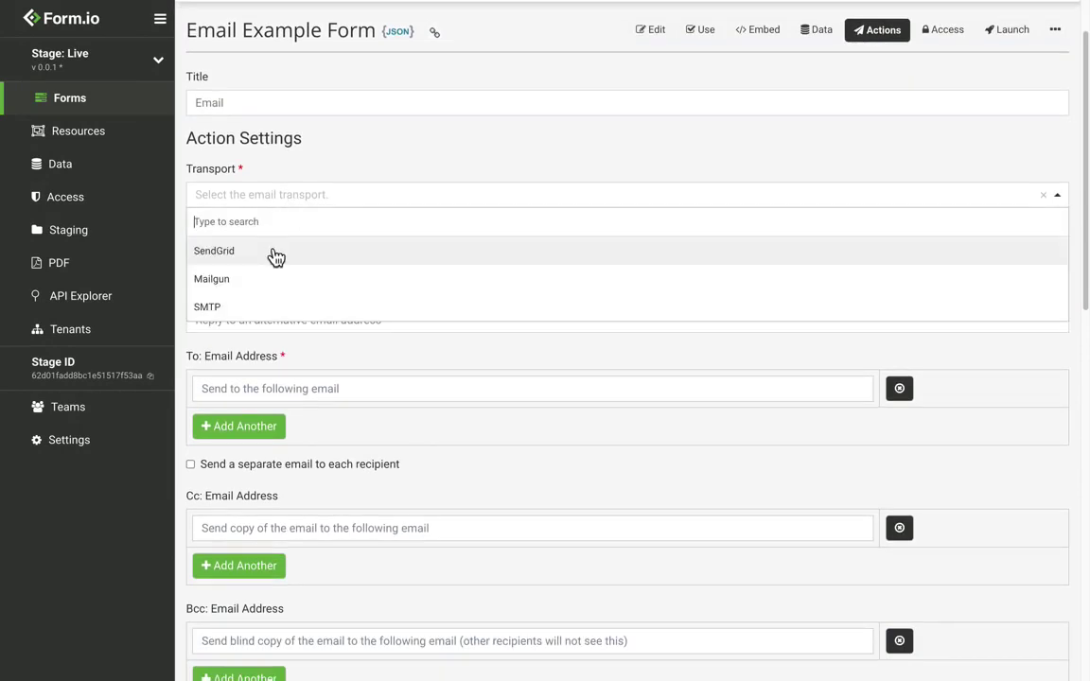
click(272, 251)
scroll(274, 248, down, 1)
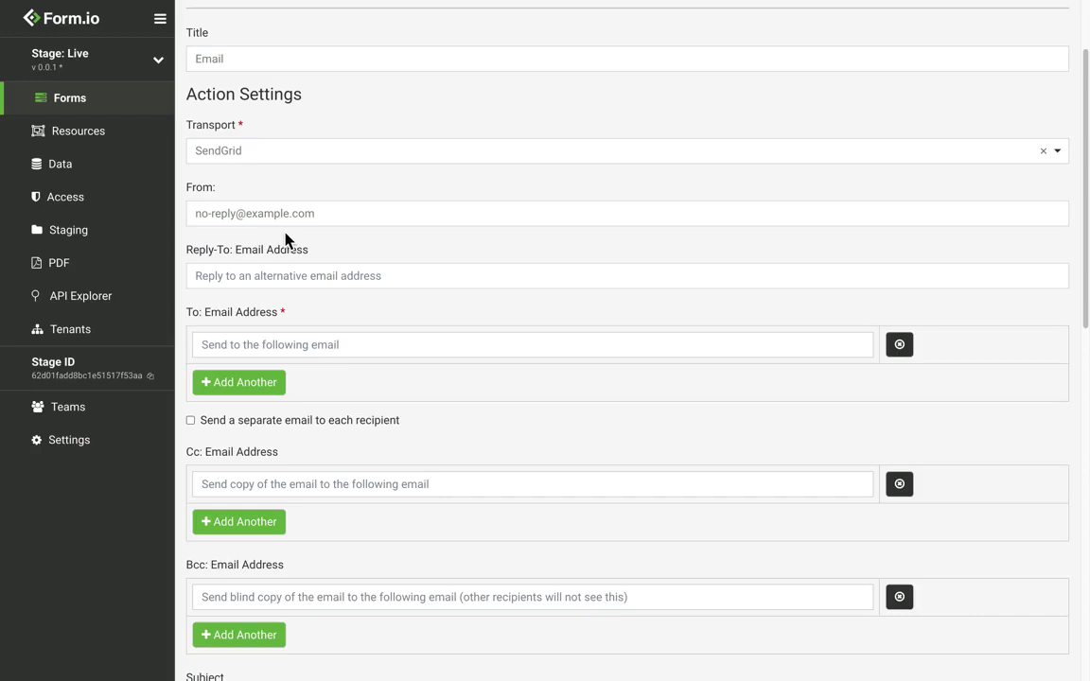
Set the To: Email Address to the {{ data.email }} autocomplete suggestion
click(302, 348)
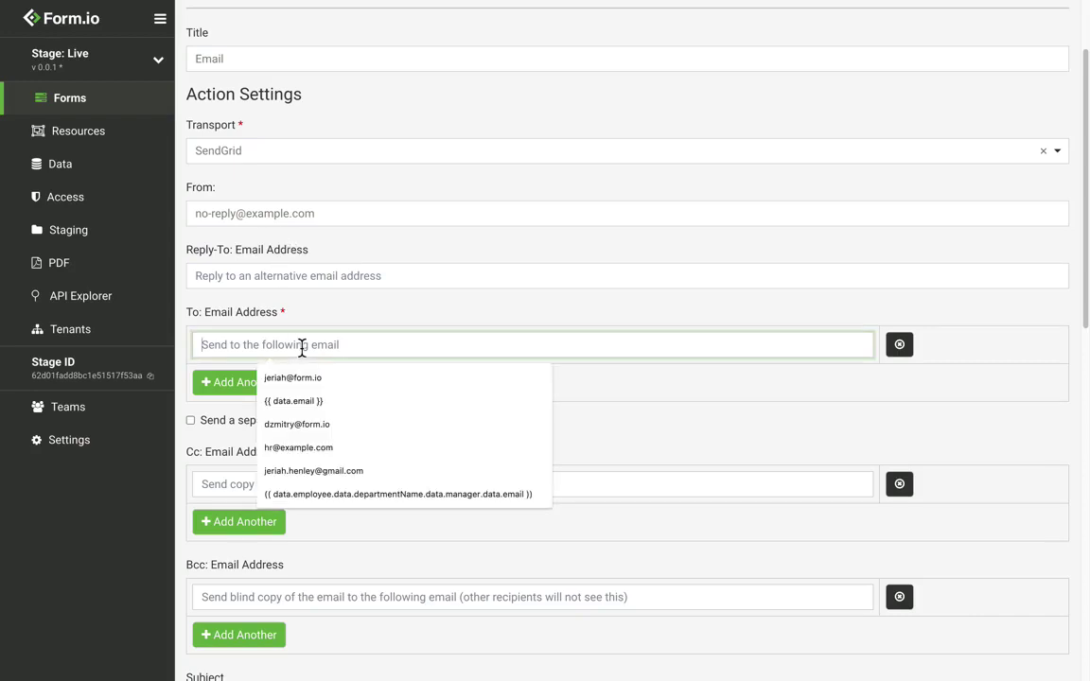
text({{ data.email)
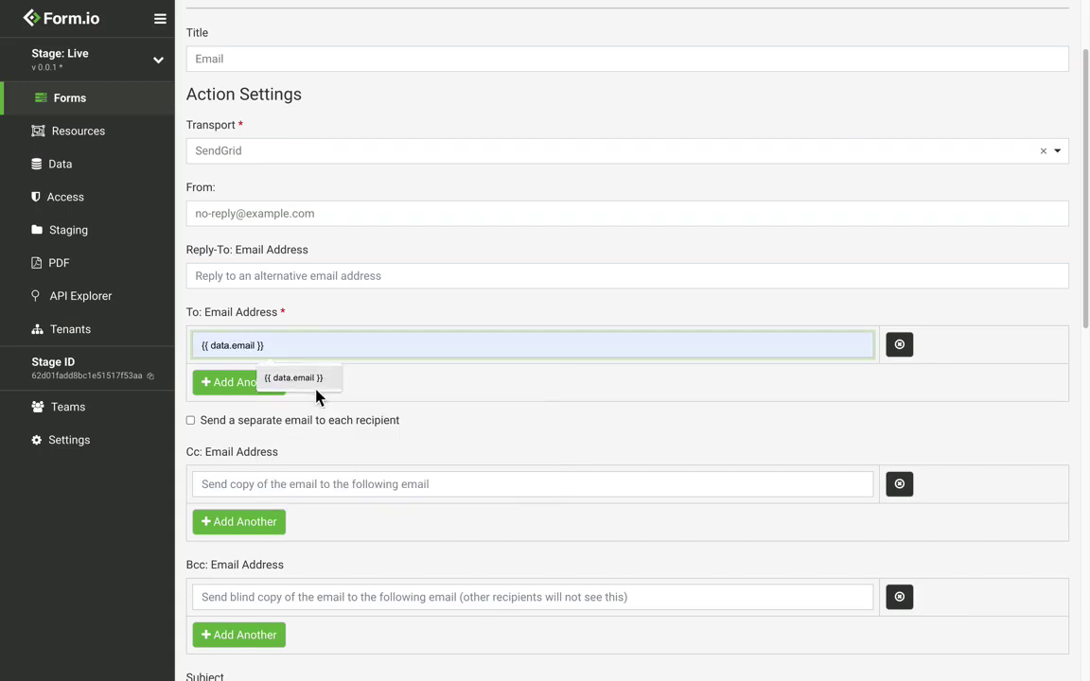
click(316, 388)
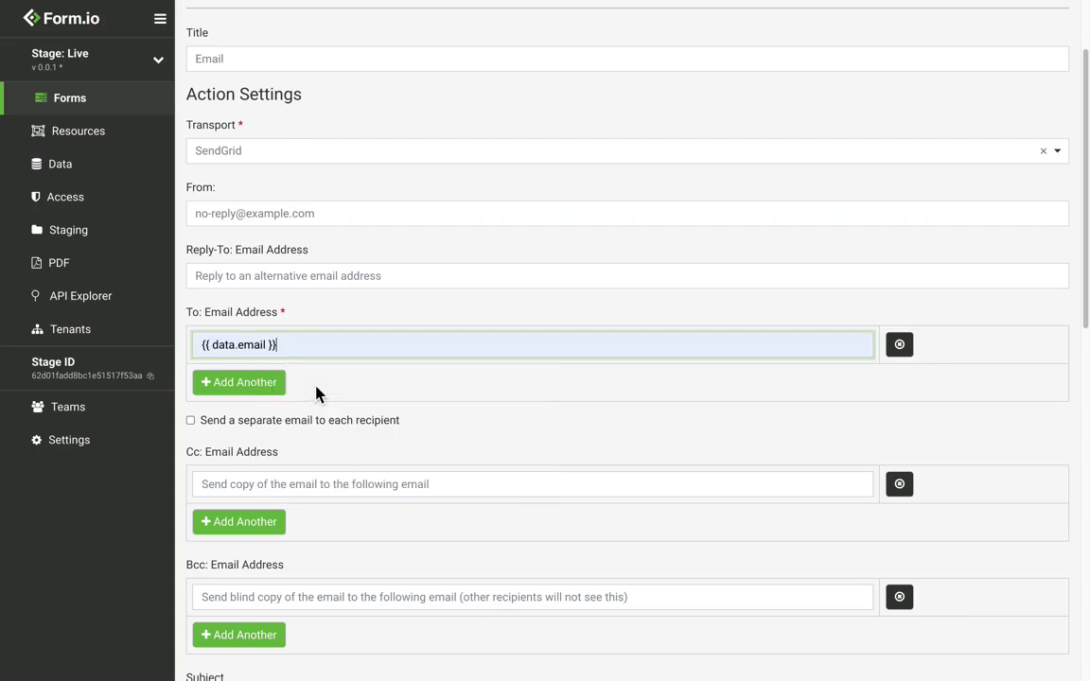
double_click(250, 346)
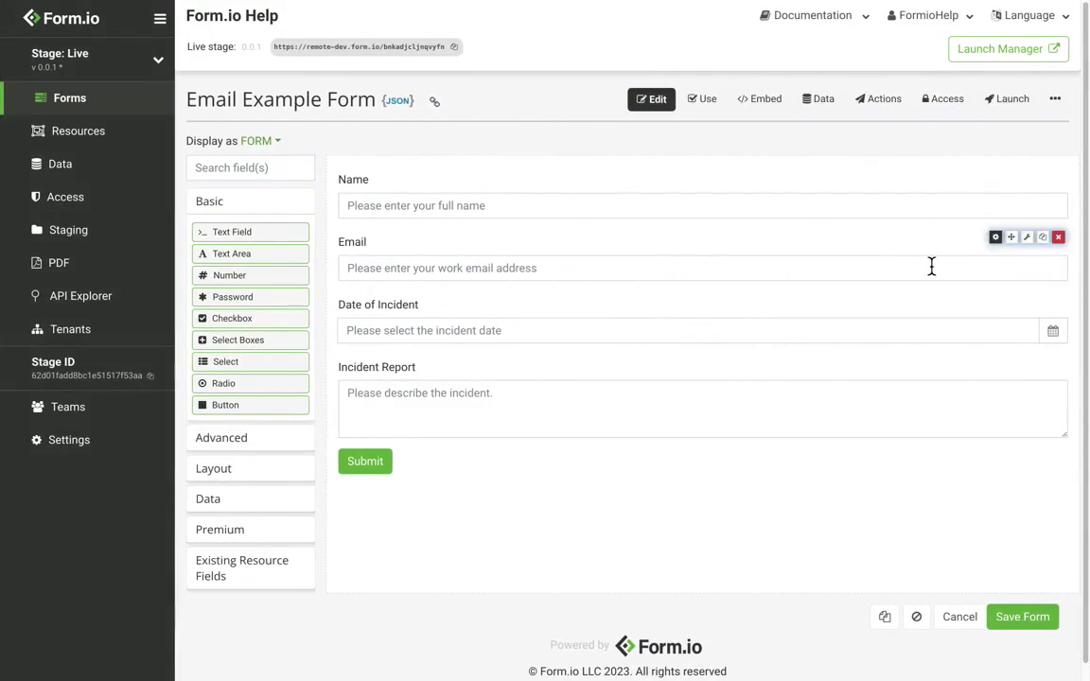
Check in the Email field's API settings that its Property Name is 'email'
click(996, 238)
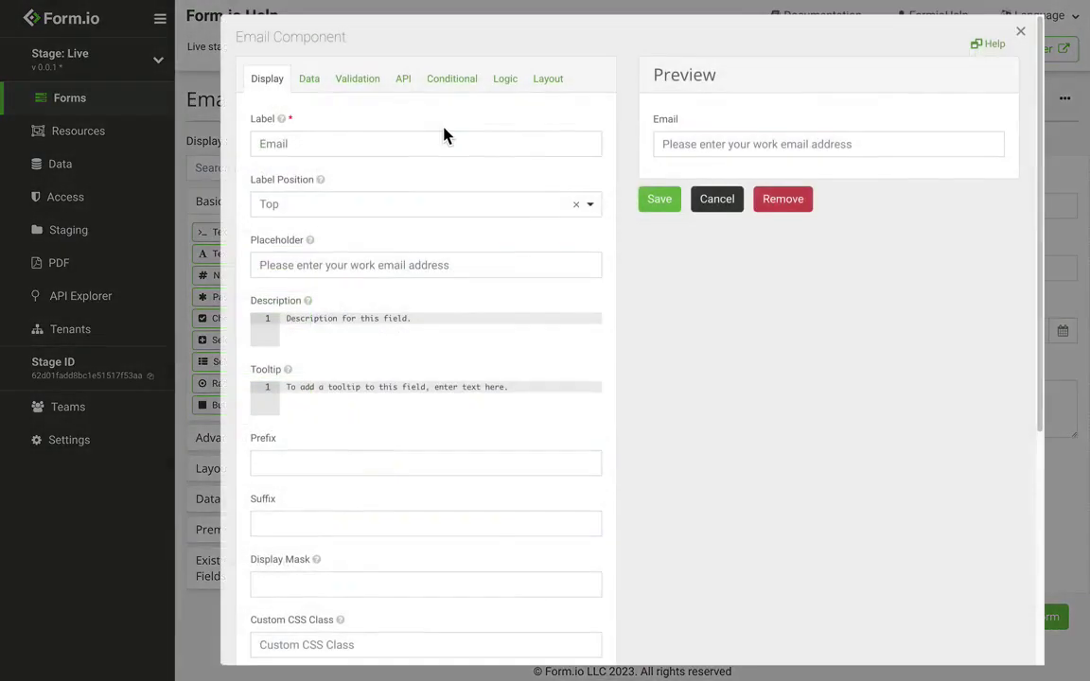
click(407, 85)
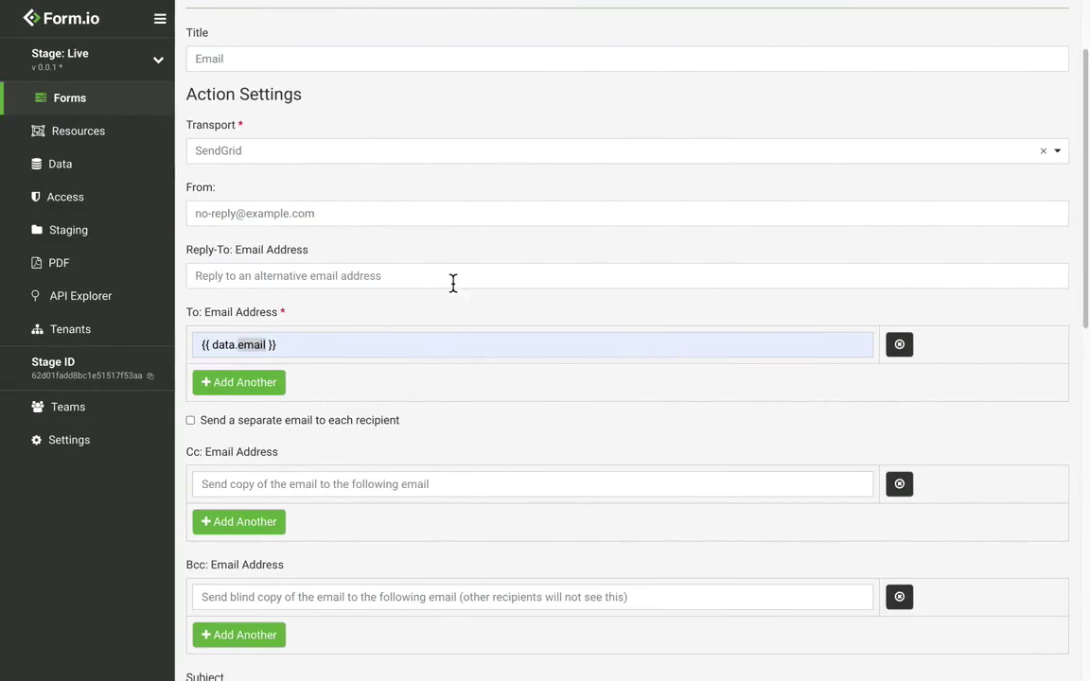
scroll(416, 291, down, 2)
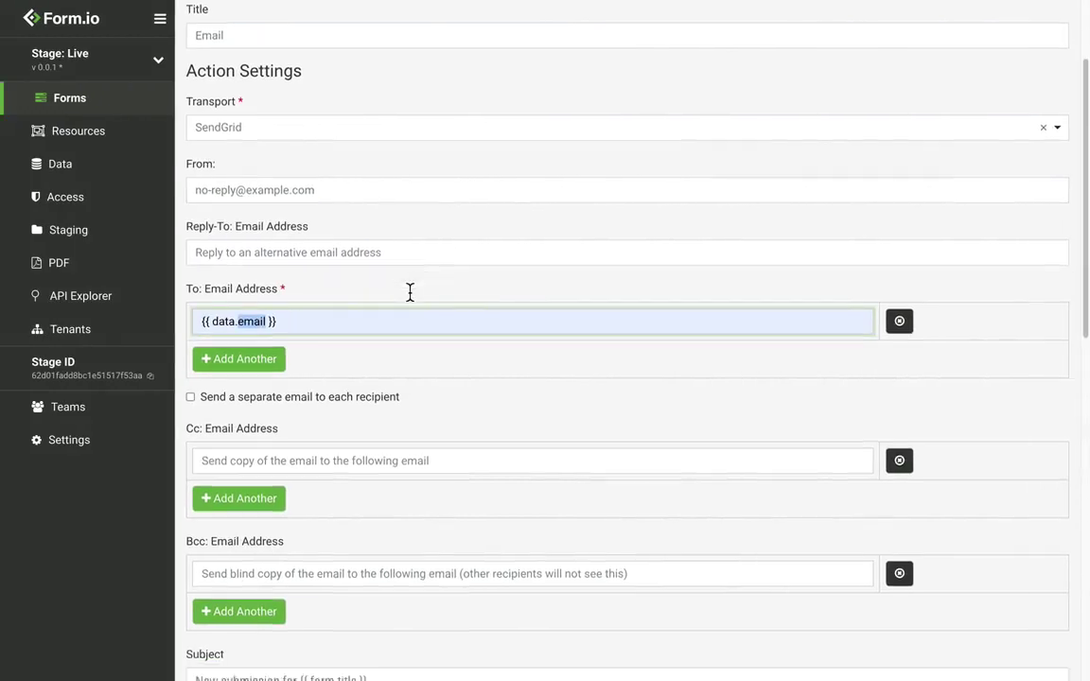
Replace the default Subject with 'A new incident has been submitted by {{ data.name }}'
scroll(426, 251, down, 2)
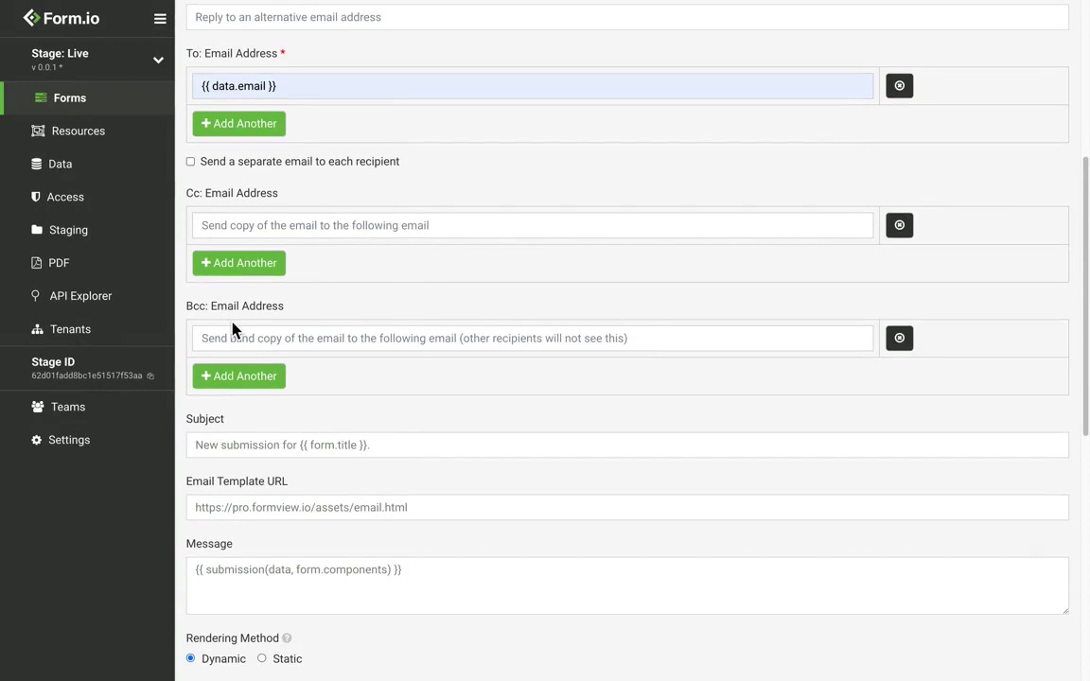
scroll(233, 328, down, 2)
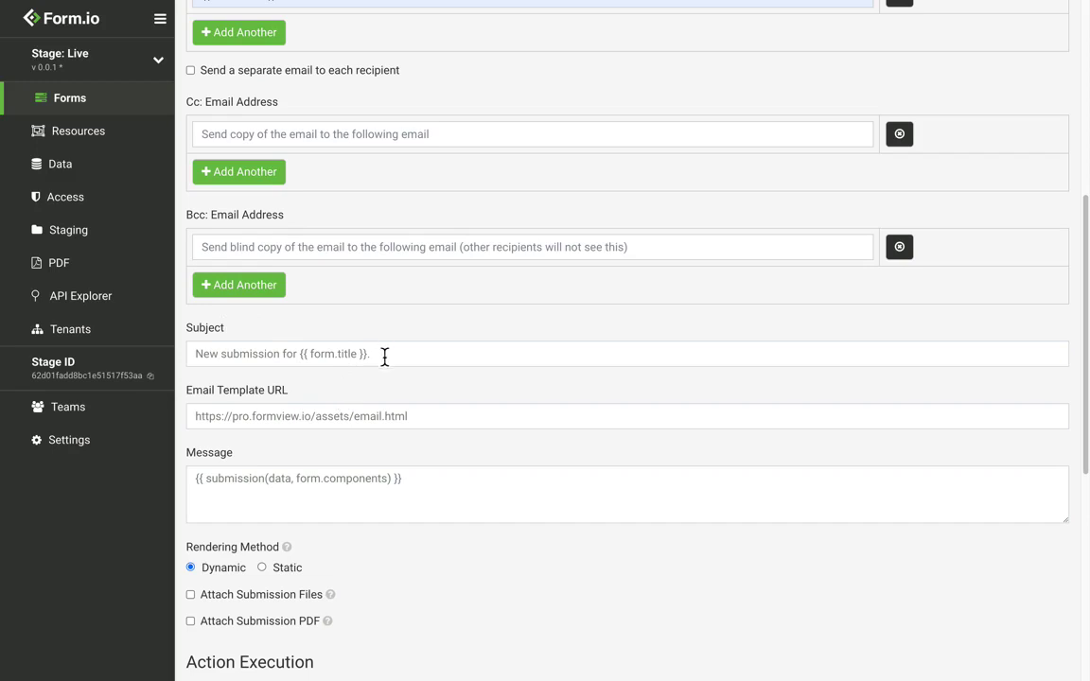
drag(389, 356, 5, 340)
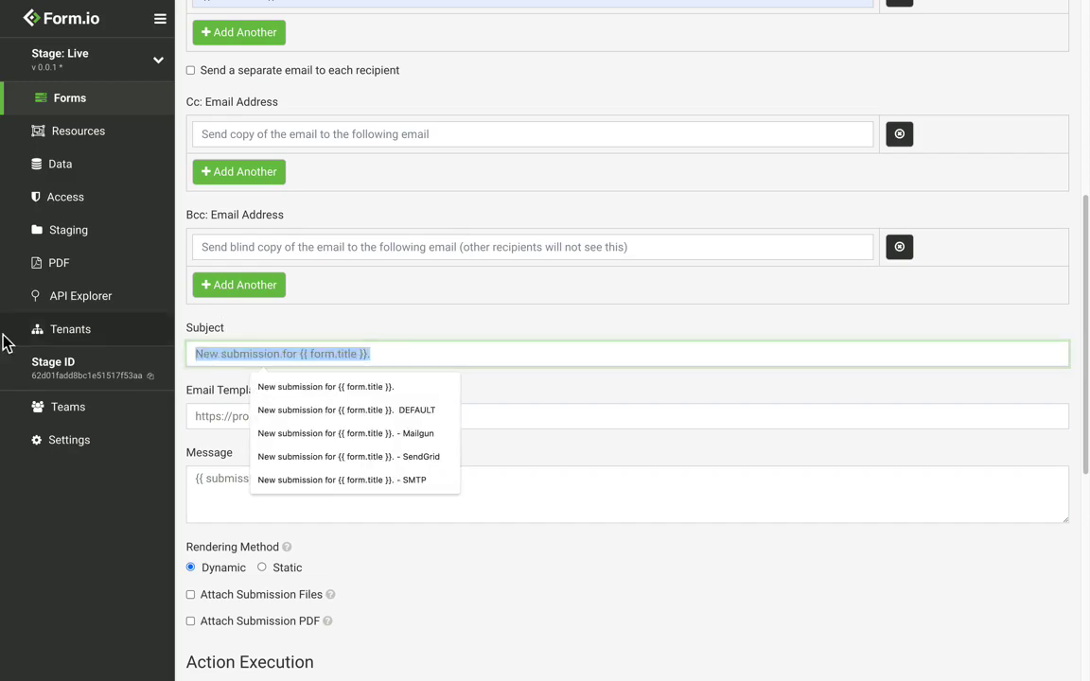
text(A new)
key(BackSpace)
key(BackSpace)
key(BackSpace)
key(BackSpace)
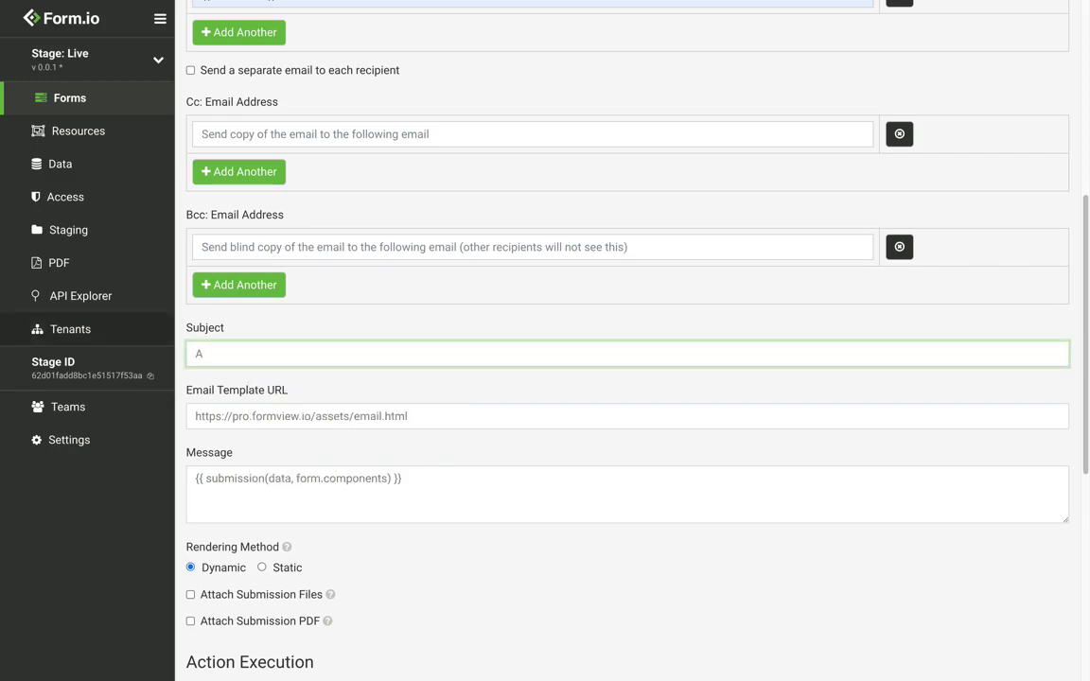
text(new incident has been su)
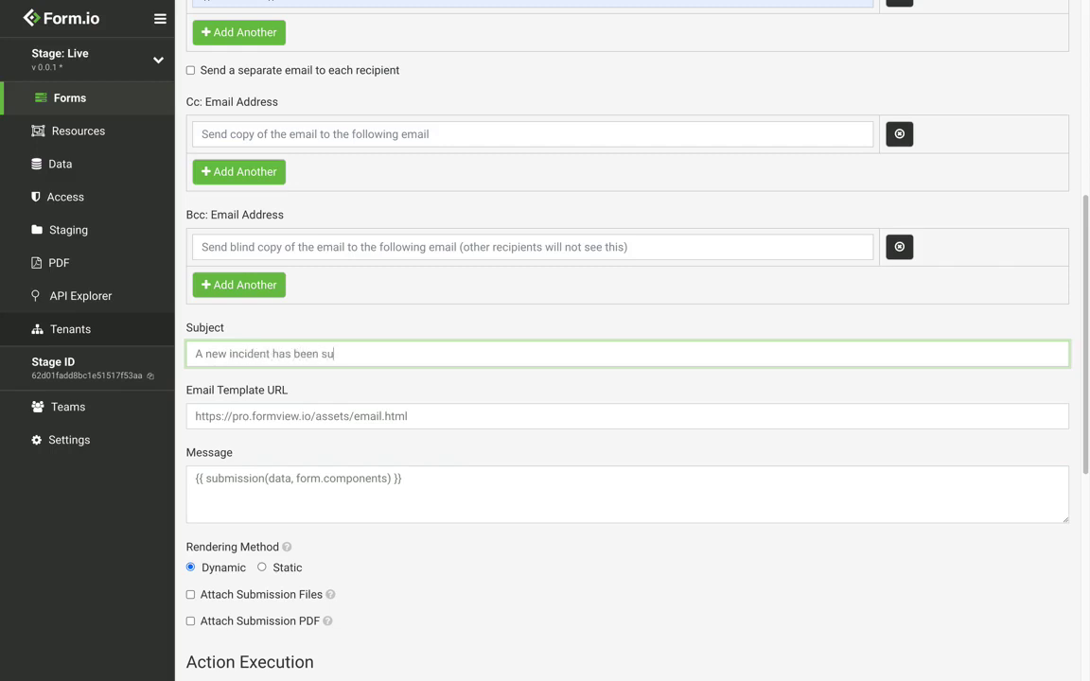
text(bmitted by {{ data.name }})
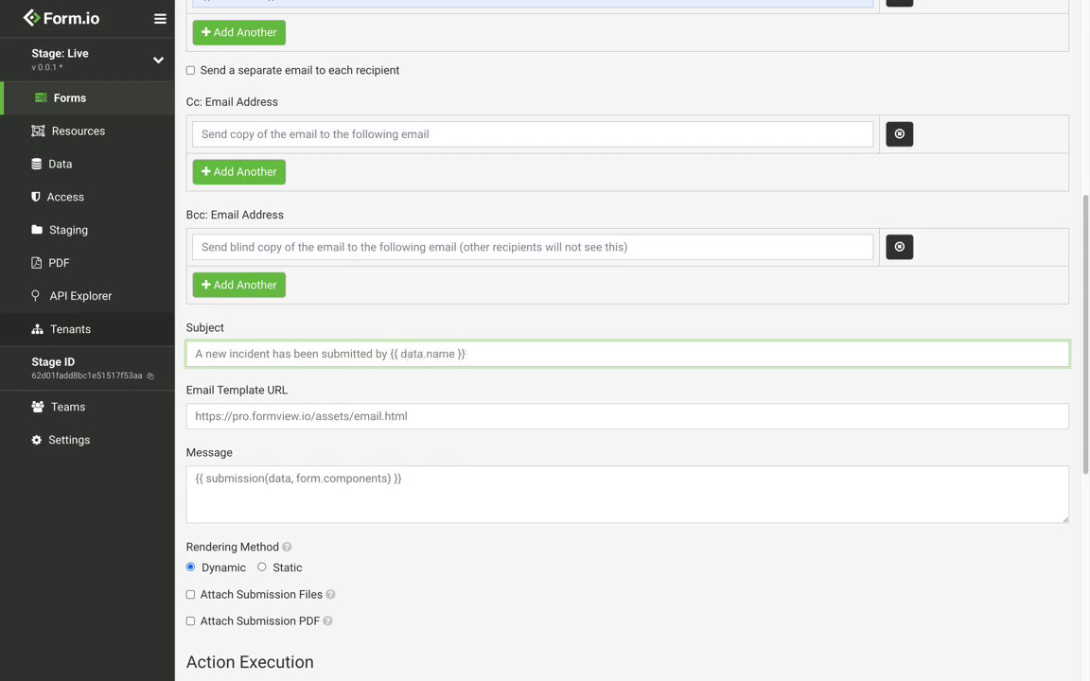
double_click(433, 354)
click(482, 360)
scroll(481, 360, down, 1)
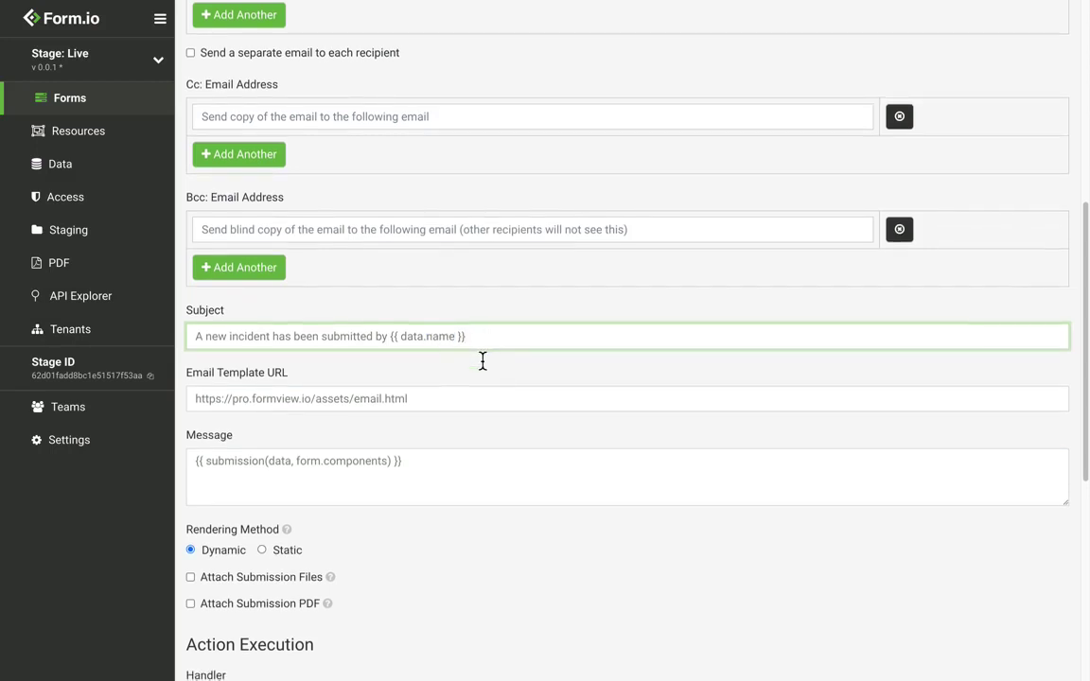
scroll(481, 360, down, 2)
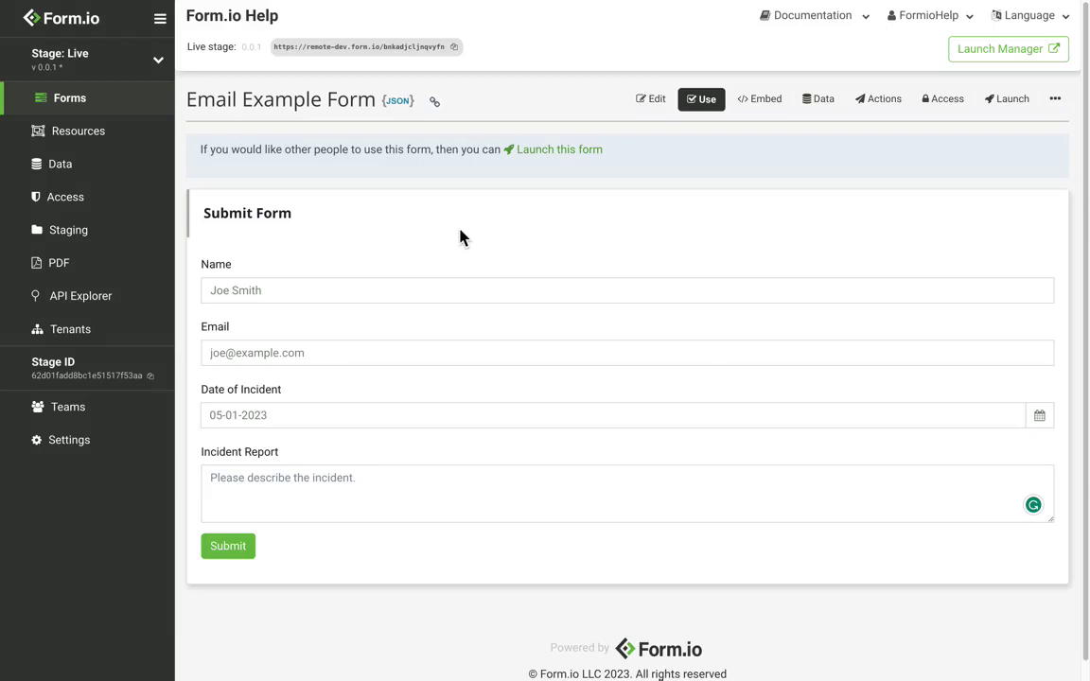
Enter 'This is my incident summary' as the Incident Report and submit the form
scroll(460, 235, down, 1)
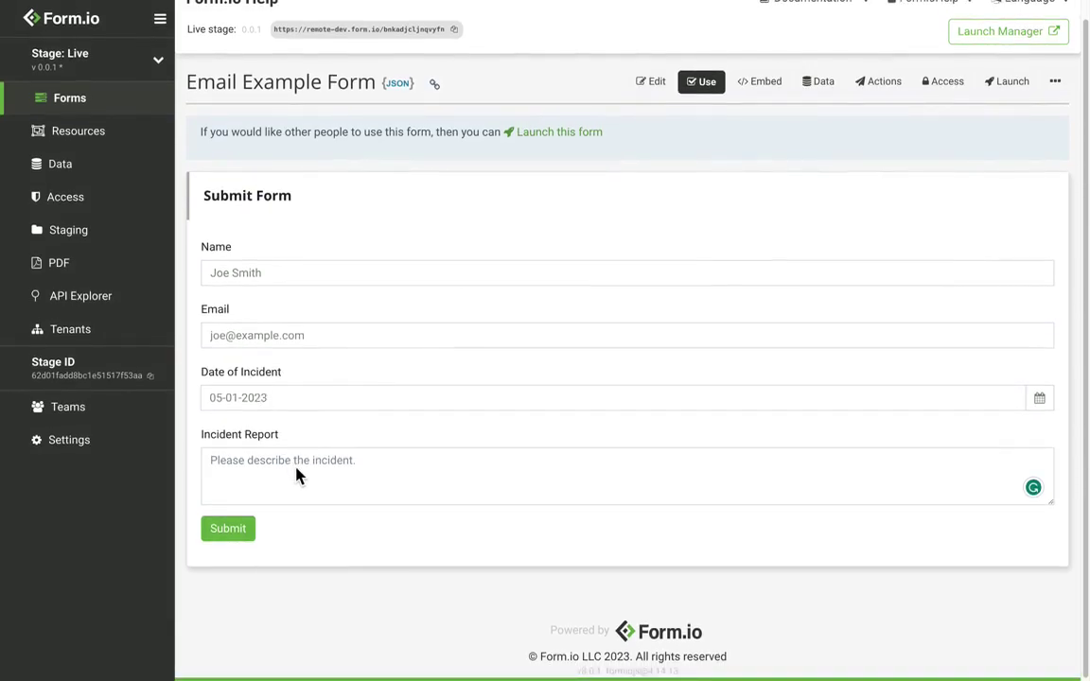
click(290, 461)
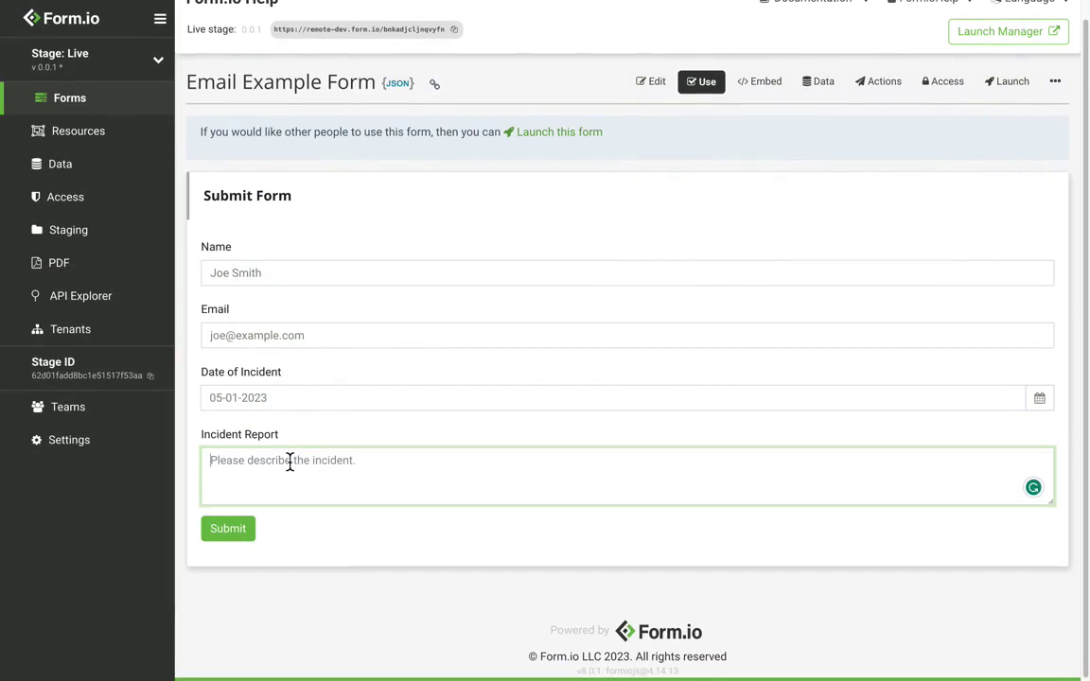
text(This is my incident summary)
click(248, 532)
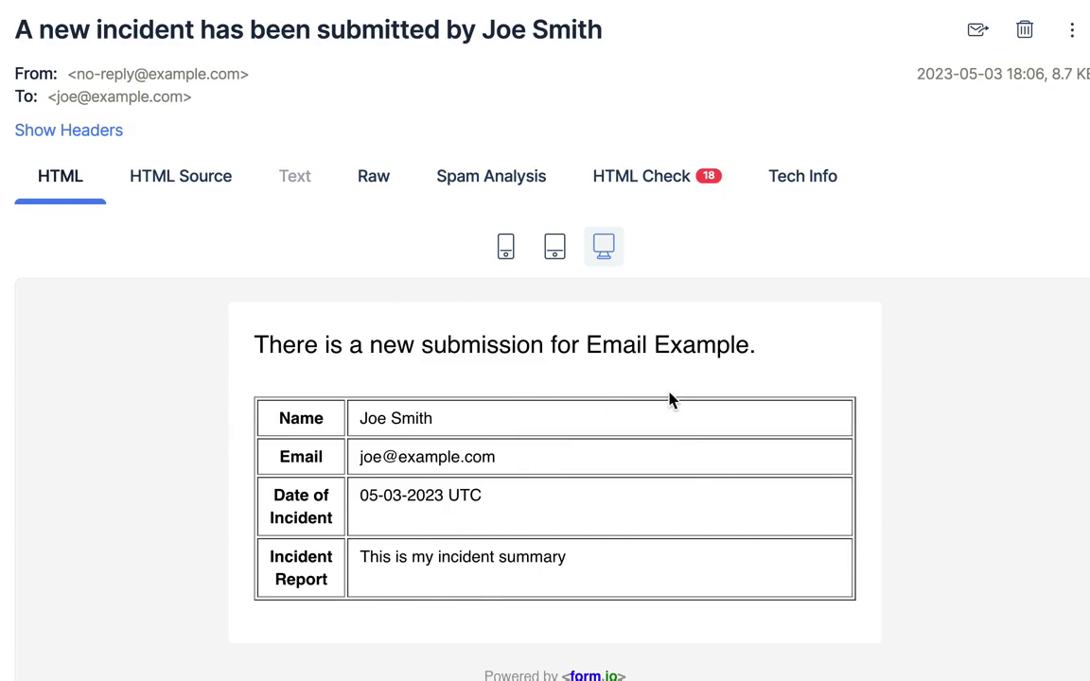
Show the Email docs' Nunjuck Templating section with its data and id variables
key(ctrl+Left)
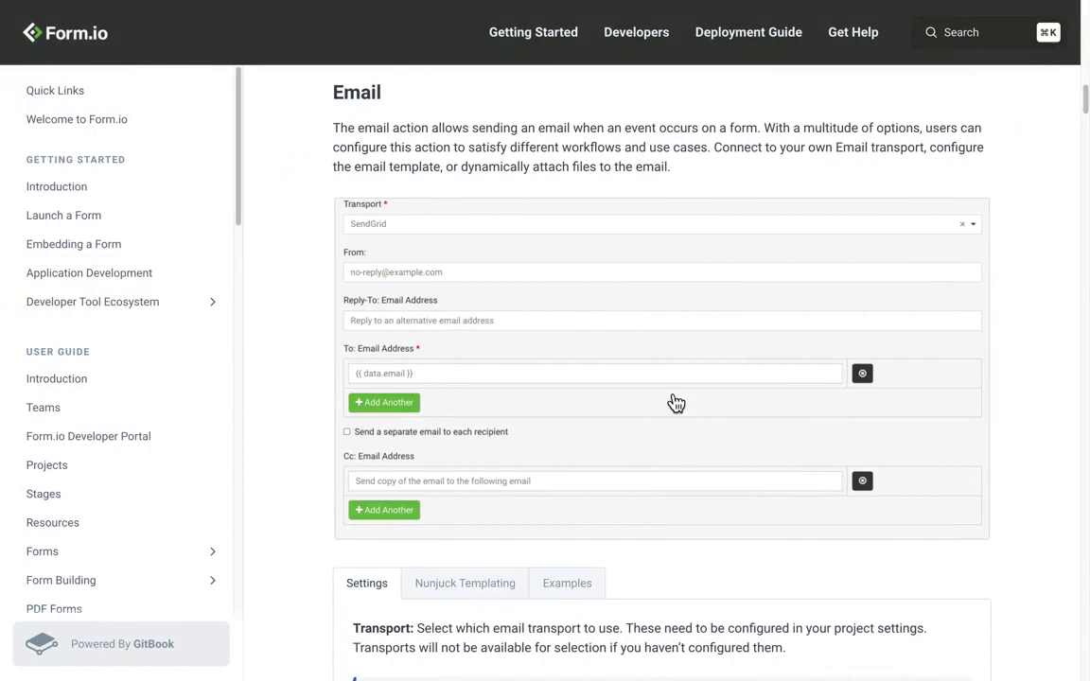
scroll(676, 403, down, 5)
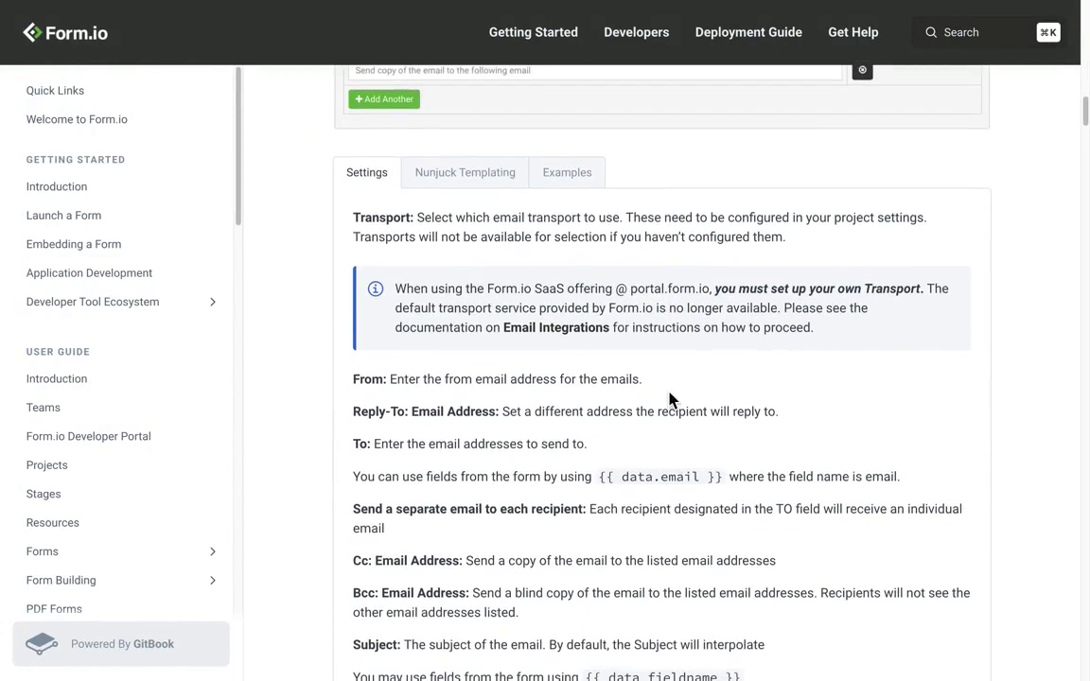
click(482, 189)
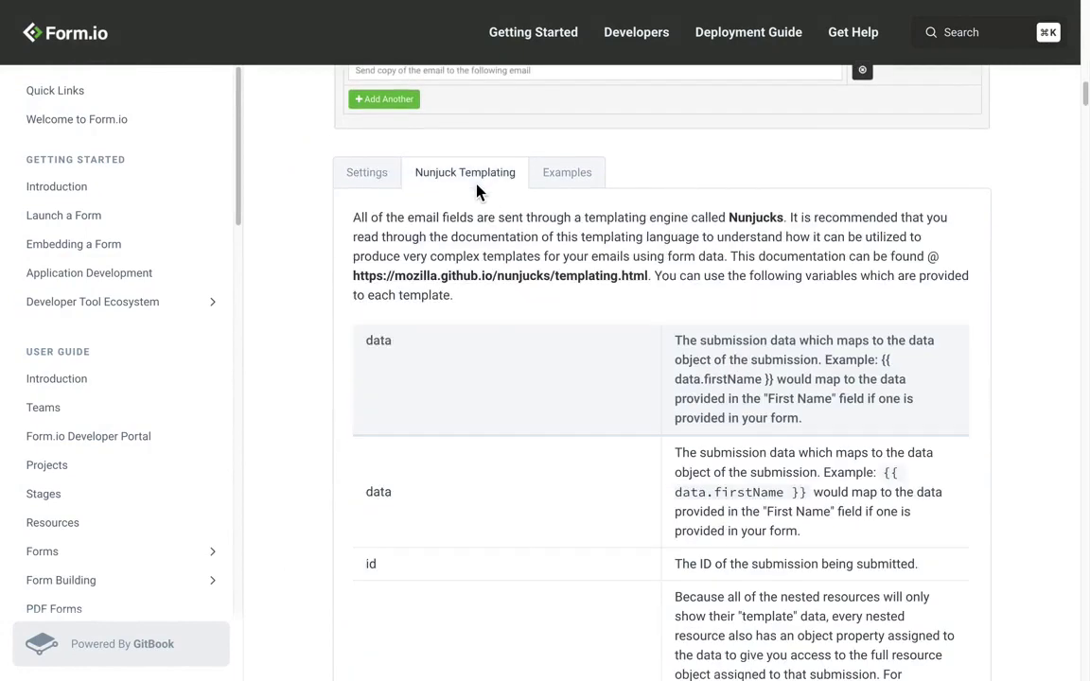